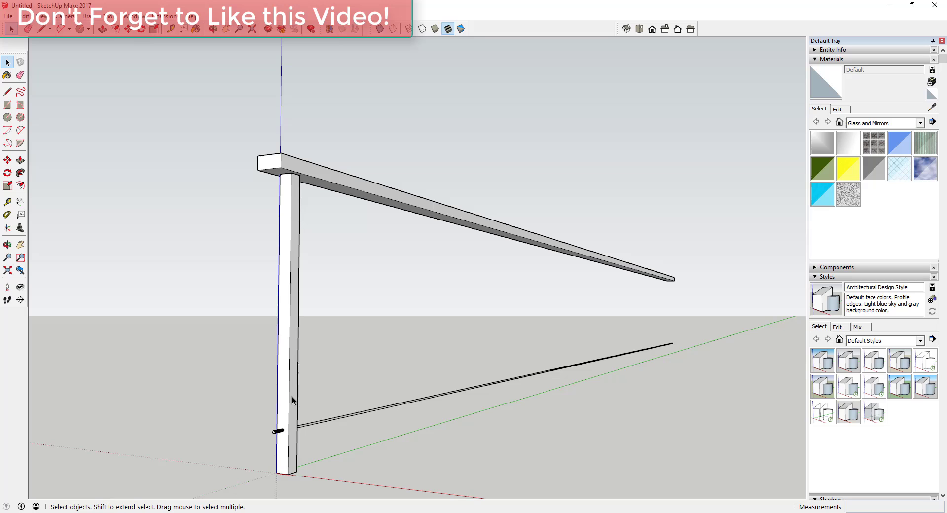
Select the vertical post, then the lower cable rod, and zoom in to inspect them.
{"action": "left_click", "coordinate": [293, 400]}
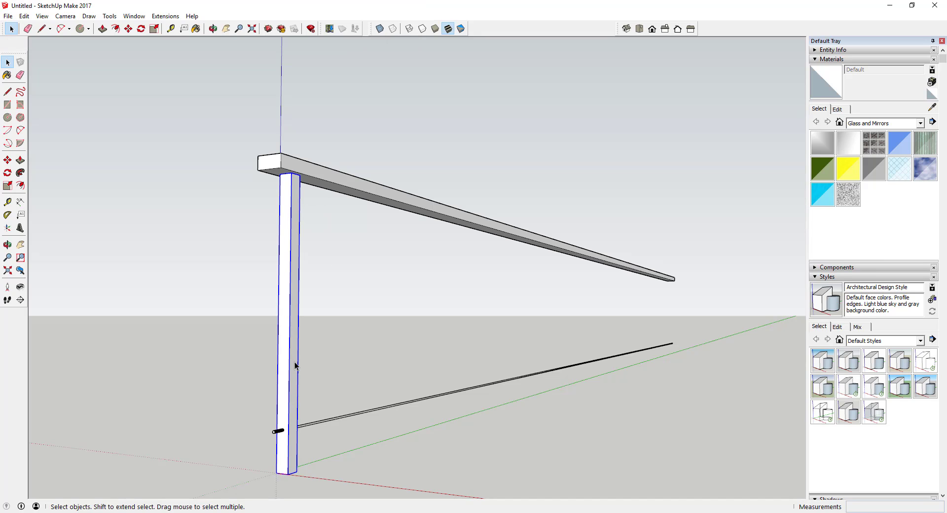
{"action": "left_click", "coordinate": [327, 422]}
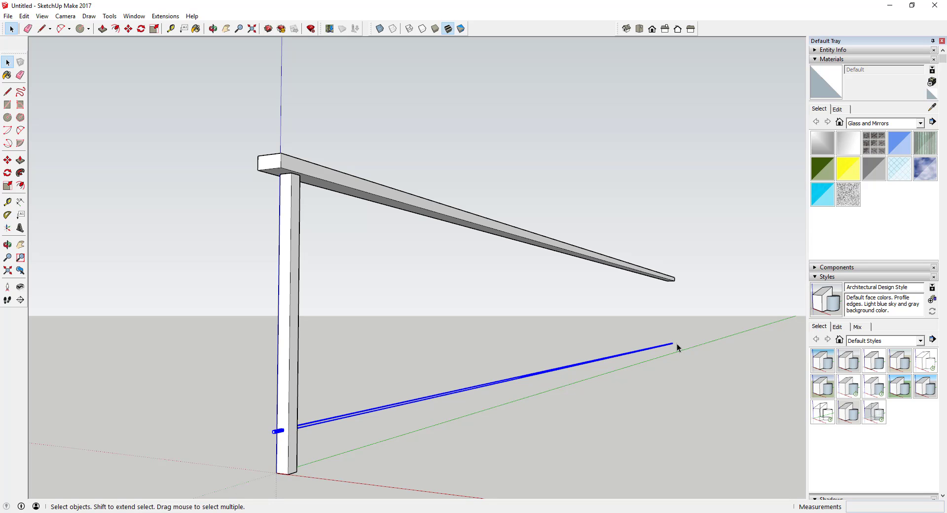
{"action": "scroll", "coordinate": [279, 448], "scroll_direction": "up", "scroll_amount": 8}
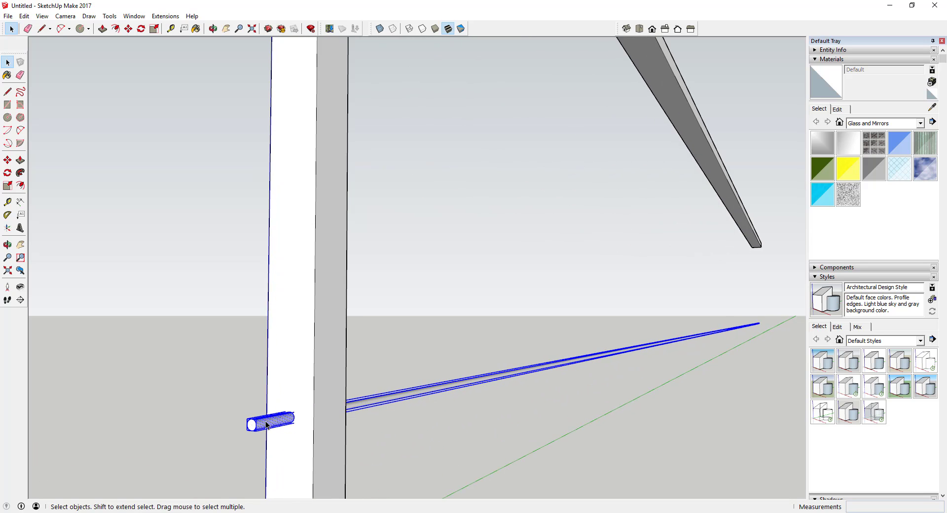
{"action": "scroll", "coordinate": [266, 424], "scroll_direction": "down", "scroll_amount": 4}
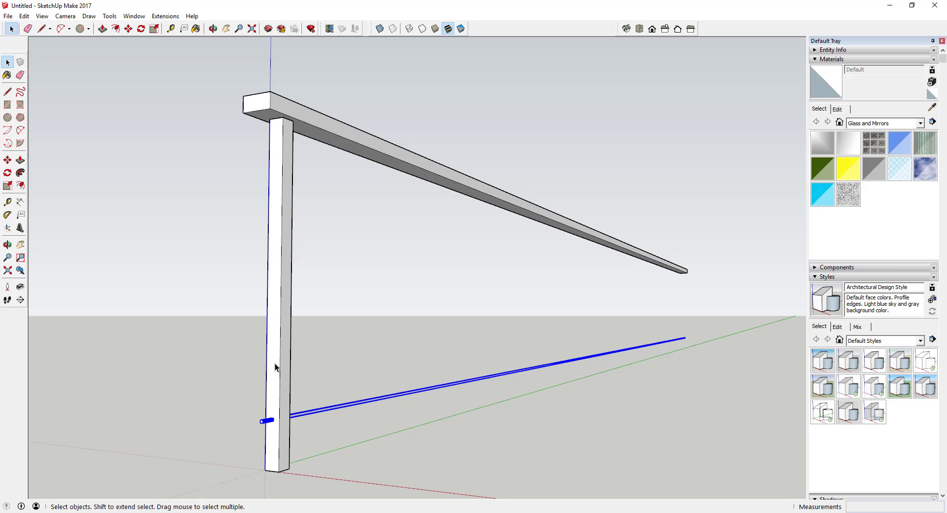
{"action": "scroll", "coordinate": [271, 422], "scroll_direction": "up", "scroll_amount": 2}
{"action": "scroll", "coordinate": [271, 422], "scroll_direction": "up", "scroll_amount": 5}
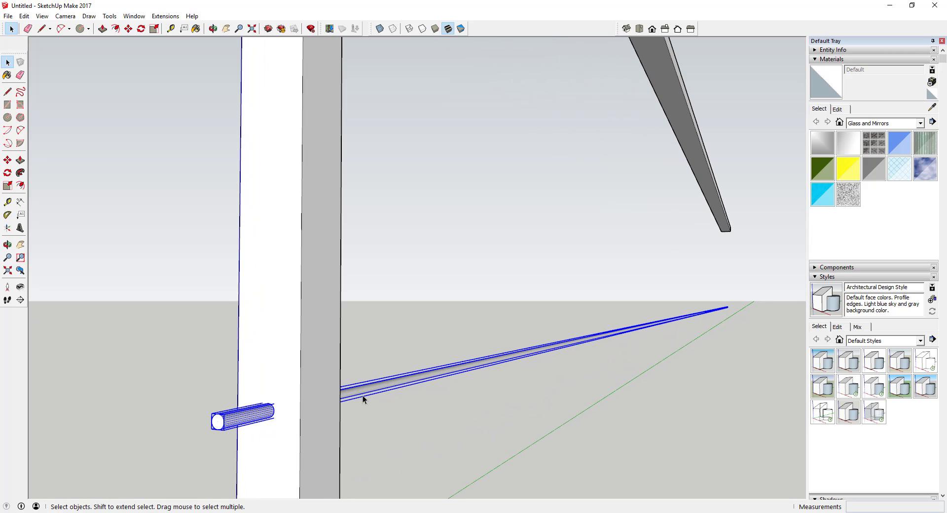
Copy the lower cable rod from its endpoint up the post to just under the top rail.
{"action": "left_click", "coordinate": [381, 419]}
{"action": "left_click", "coordinate": [370, 386]}
{"action": "key", "text": "m"}
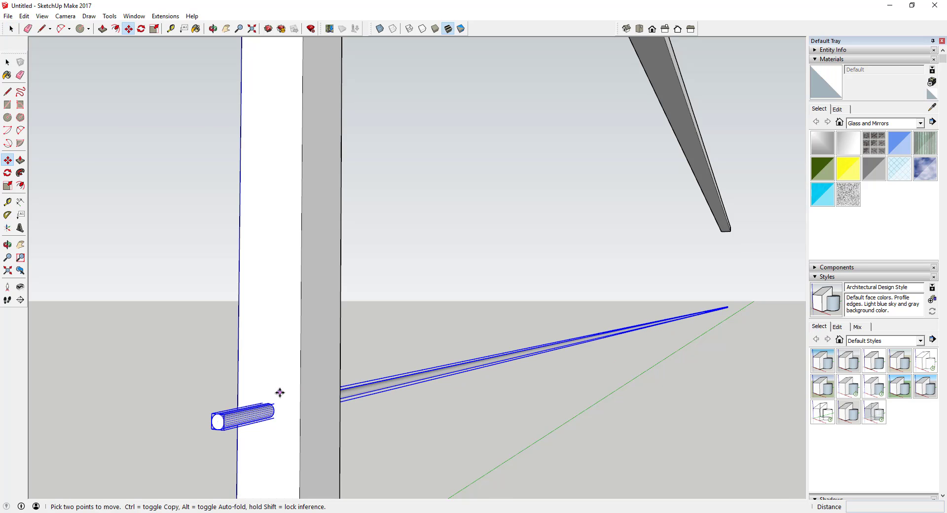
{"action": "scroll", "coordinate": [271, 393], "scroll_direction": "up", "scroll_amount": 4}
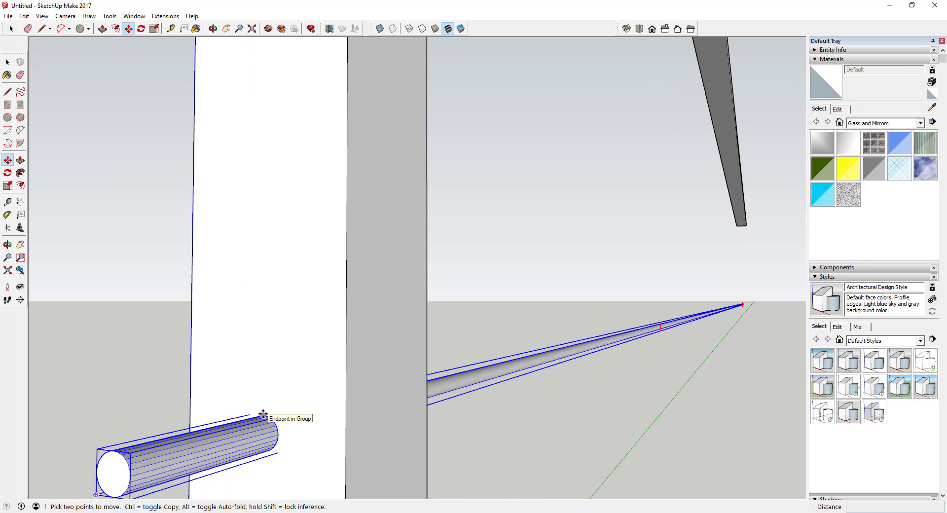
{"action": "scroll", "coordinate": [264, 414], "scroll_direction": "down", "scroll_amount": 6}
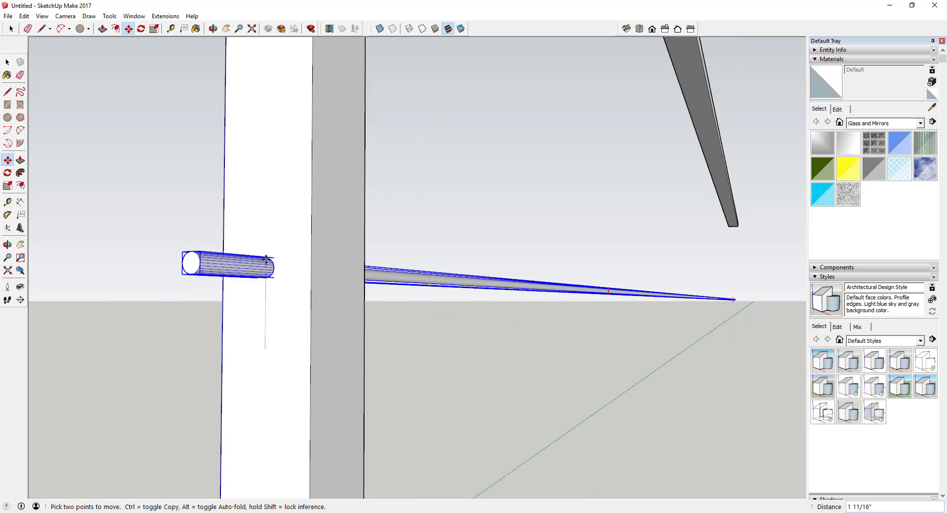
{"action": "left_click", "coordinate": [265, 259]}
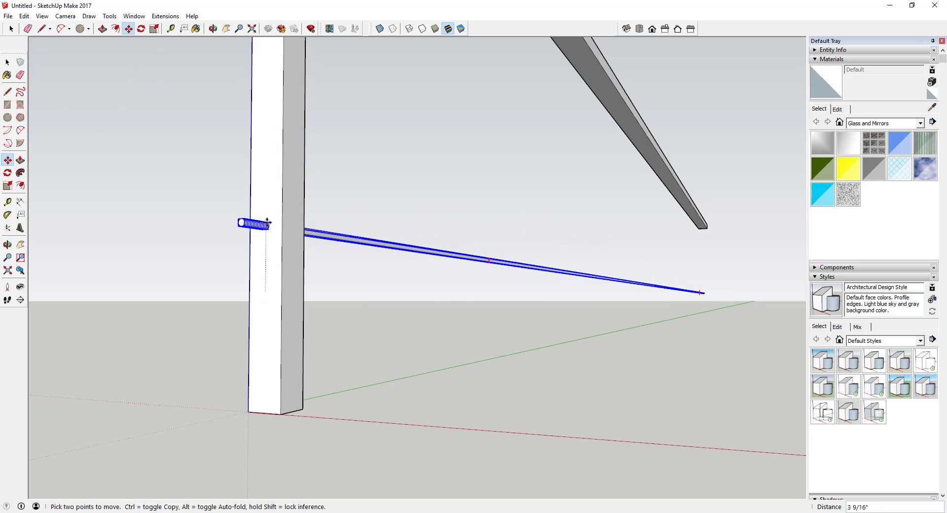
{"action": "key", "text": "ctrl"}
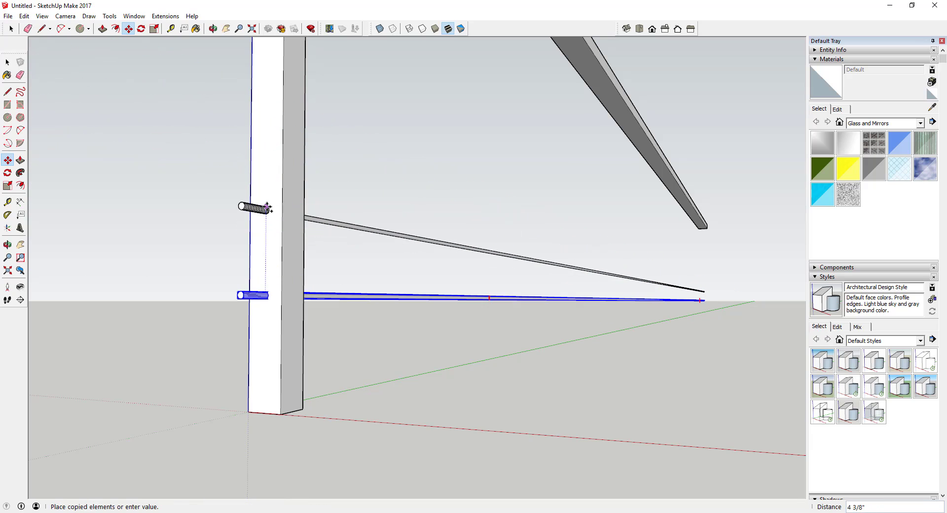
{"action": "scroll", "coordinate": [267, 206], "scroll_direction": "down", "scroll_amount": 2}
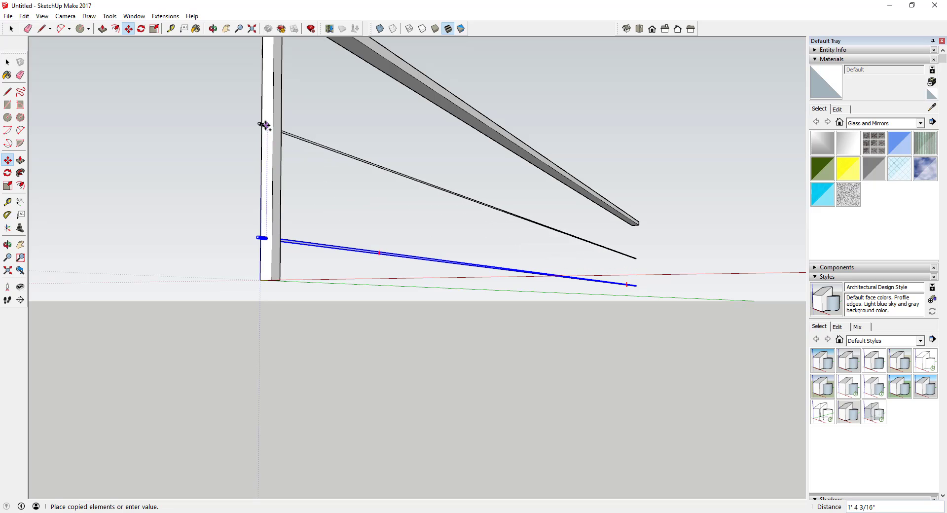
{"action": "middle_click_drag", "start_coordinate": [265, 127], "coordinate": [265, 296], "text": "shift"}
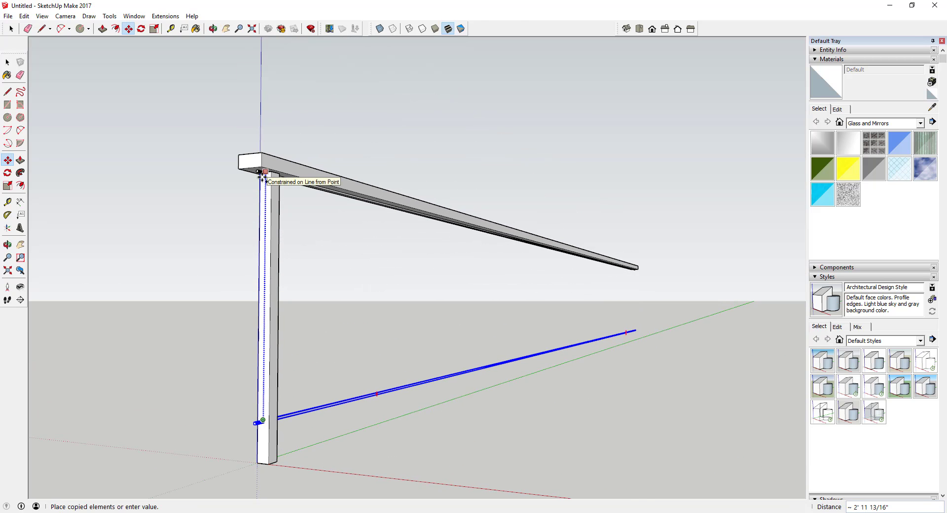
{"action": "scroll", "coordinate": [262, 176], "scroll_direction": "up", "scroll_amount": 4}
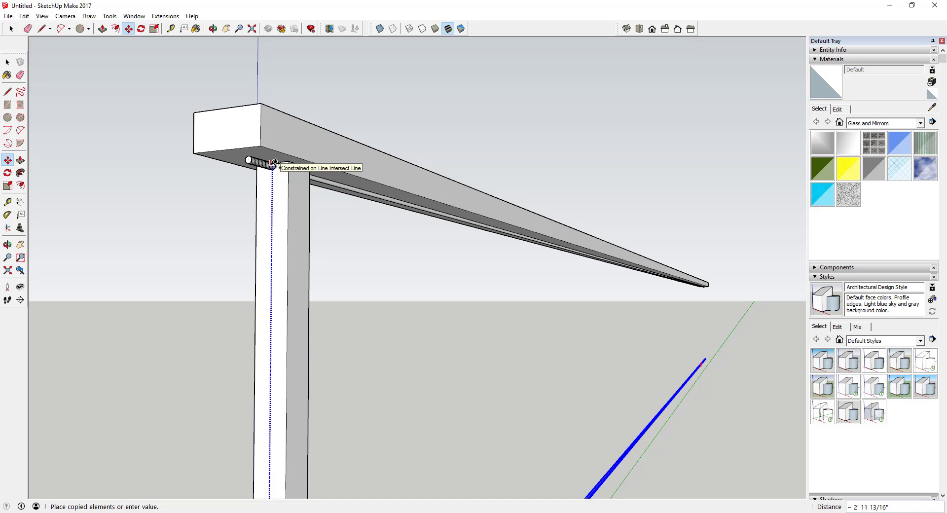
{"action": "left_click", "coordinate": [273, 163]}
{"action": "scroll", "coordinate": [286, 197], "scroll_direction": "down", "scroll_amount": 3}
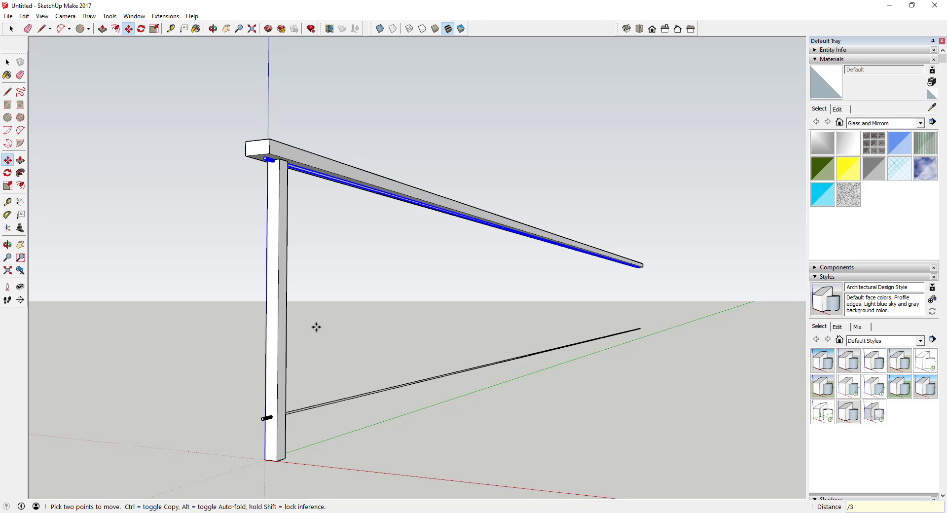
Array cable copies between the two rods, trying /3, /5 and /20 before settling on /10.
{"action": "key", "text": "Return"}
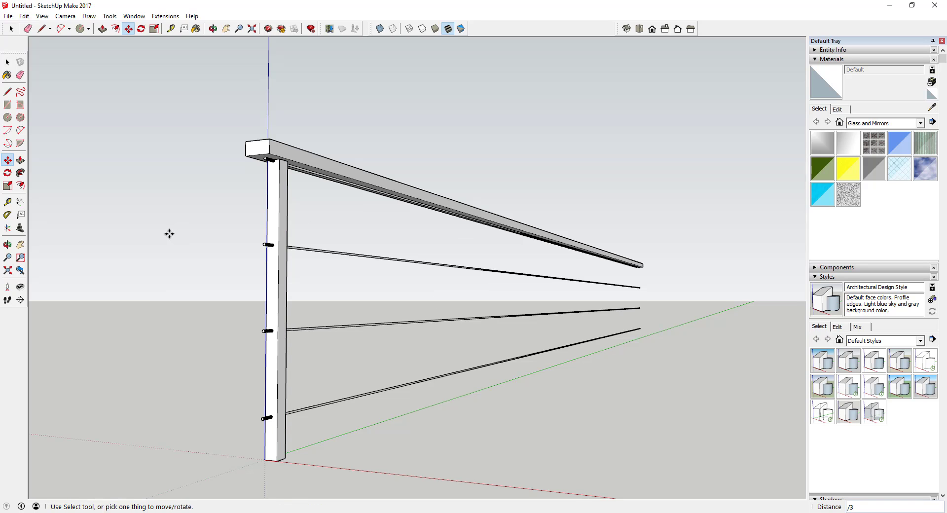
{"action": "key", "text": "Return"}
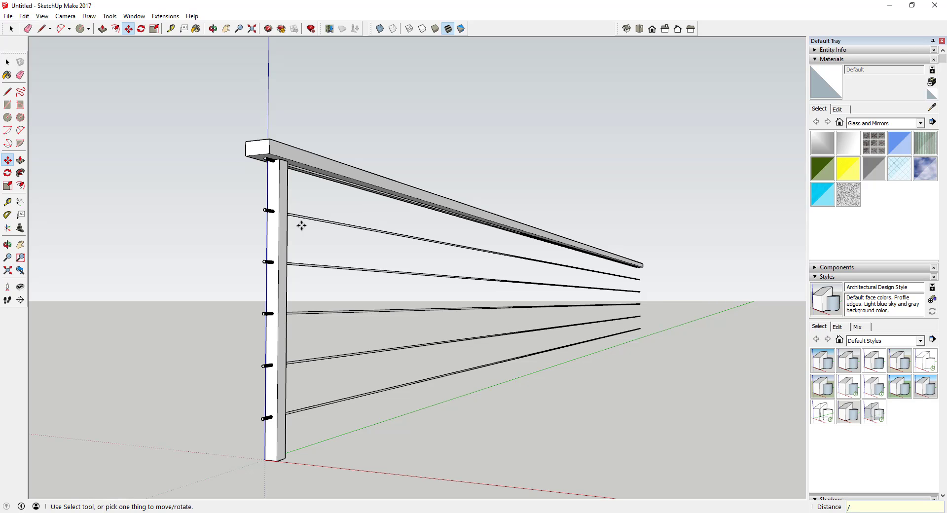
{"action": "type", "text": "10"}
{"action": "key", "text": "Return"}
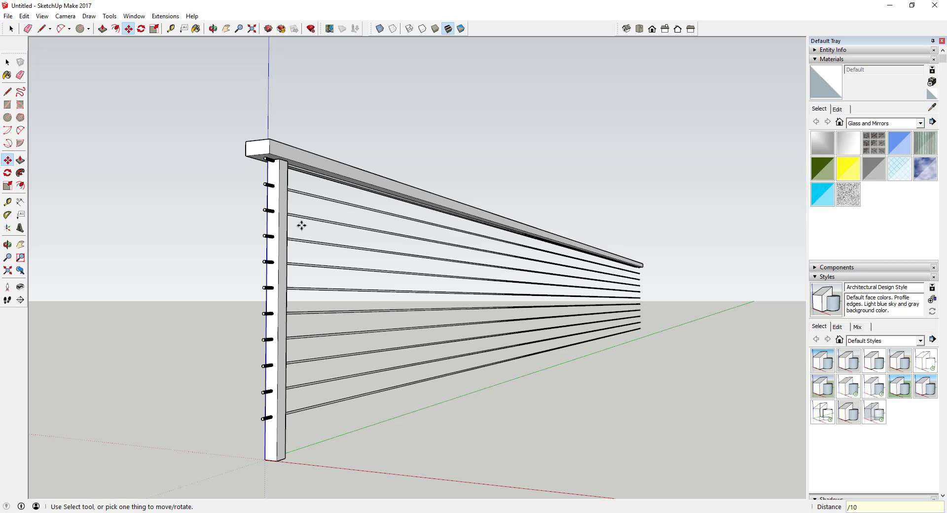
{"action": "type", "text": "/20"}
{"action": "key", "text": "Return"}
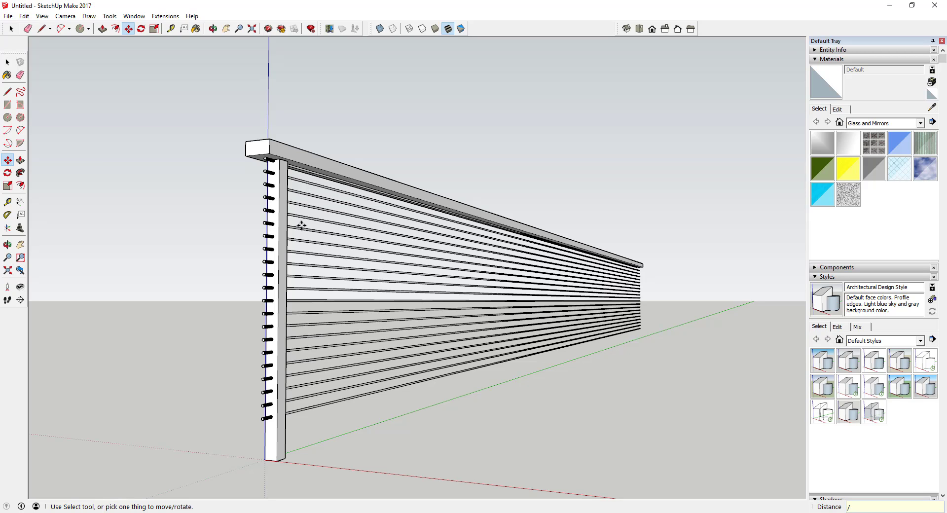
{"action": "type", "text": "/5"}
{"action": "key", "text": "Return"}
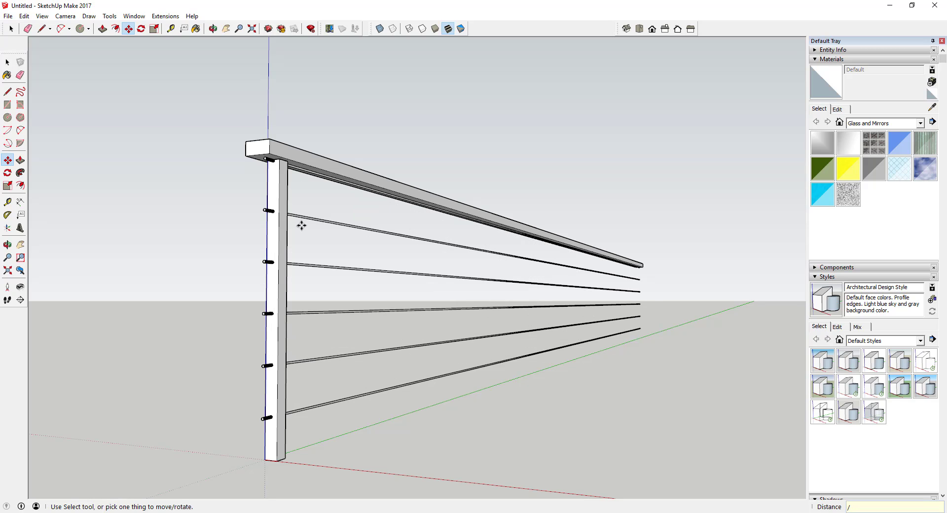
{"action": "type", "text": "/10"}
{"action": "key", "text": "Return"}
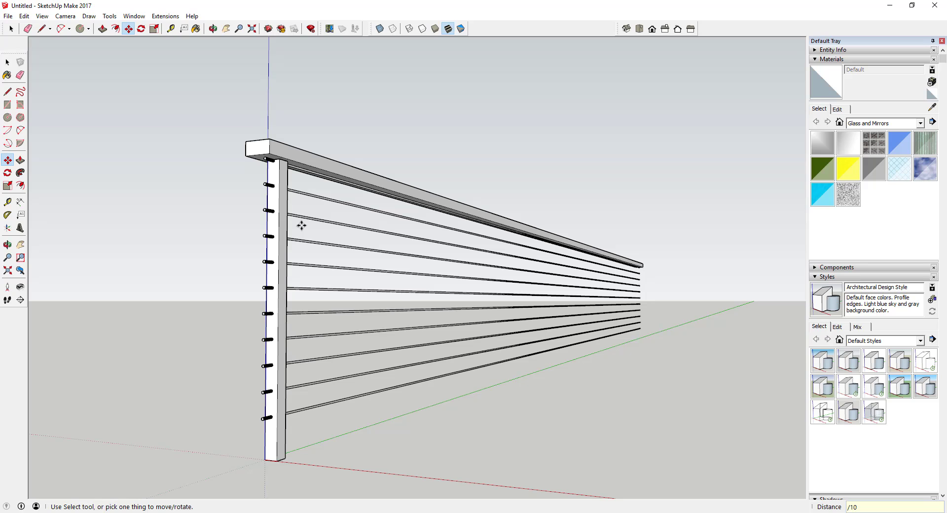
Return to the Select tool and orbit the view toward the railing's end post.
{"action": "key", "text": "space"}
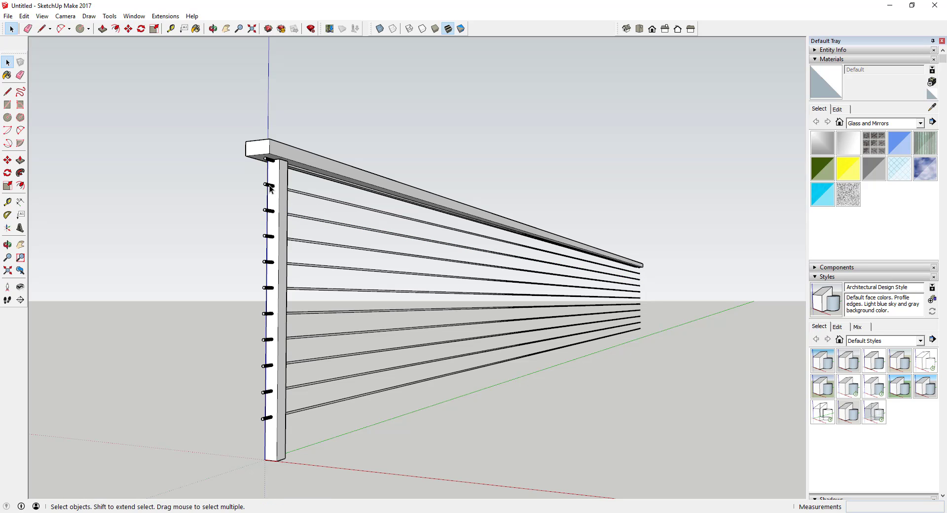
{"action": "scroll", "coordinate": [263, 159], "scroll_direction": "up", "scroll_amount": 4}
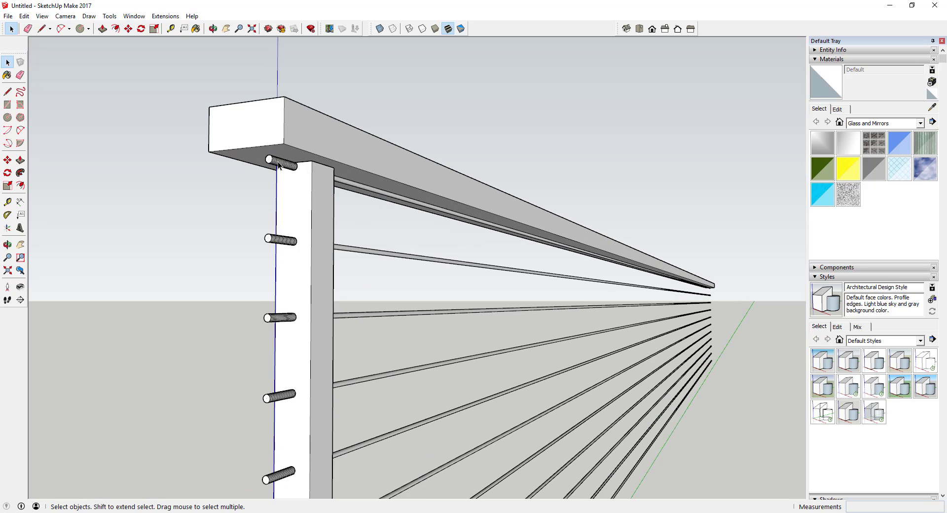
{"action": "key", "text": "e"}
{"action": "key", "text": "space"}
{"action": "scroll", "coordinate": [276, 158], "scroll_direction": "down", "scroll_amount": 5}
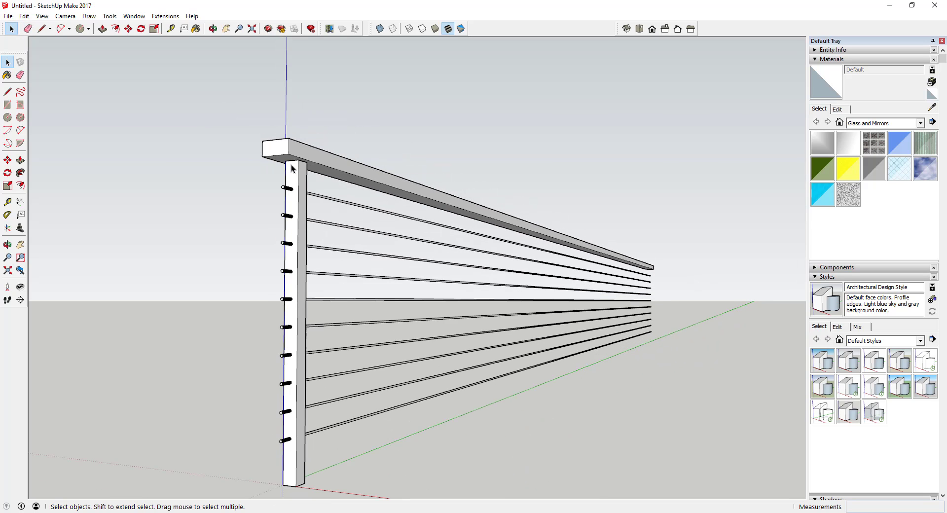
{"action": "middle_click_drag", "start_coordinate": [328, 211], "coordinate": [319, 250]}
{"action": "scroll", "coordinate": [351, 332], "scroll_direction": "down", "scroll_amount": 3}
{"action": "middle_click_drag", "start_coordinate": [500, 359], "coordinate": [392, 340]}
{"action": "scroll", "coordinate": [334, 325], "scroll_direction": "up", "scroll_amount": 5}
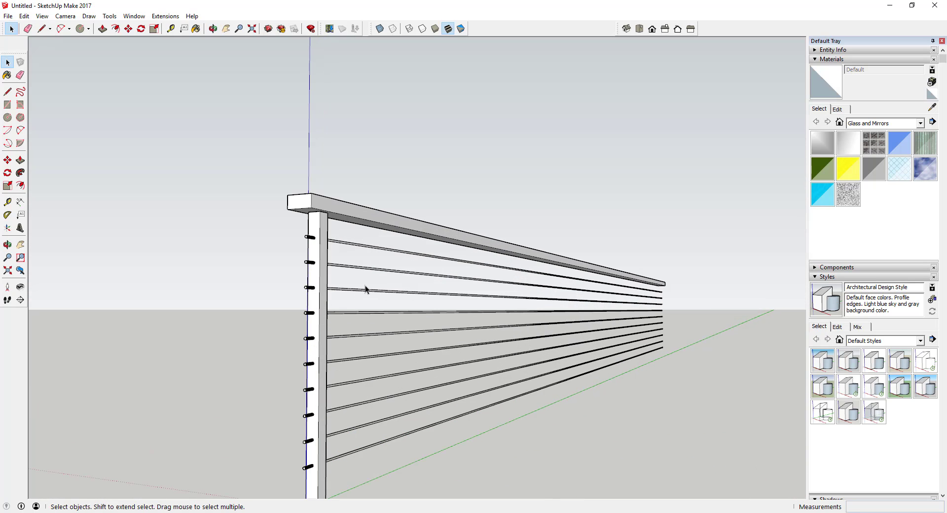
Select the vertical end post and take the Move tool to copy it.
{"action": "left_click", "coordinate": [325, 301]}
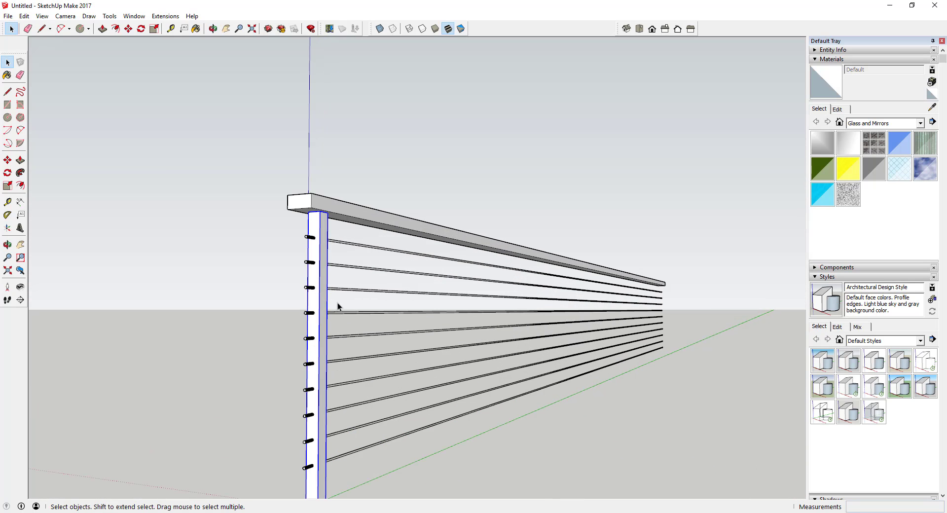
{"action": "middle_click_drag", "start_coordinate": [338, 306], "coordinate": [290, 256]}
{"action": "scroll", "coordinate": [284, 243], "scroll_direction": "up", "scroll_amount": 2}
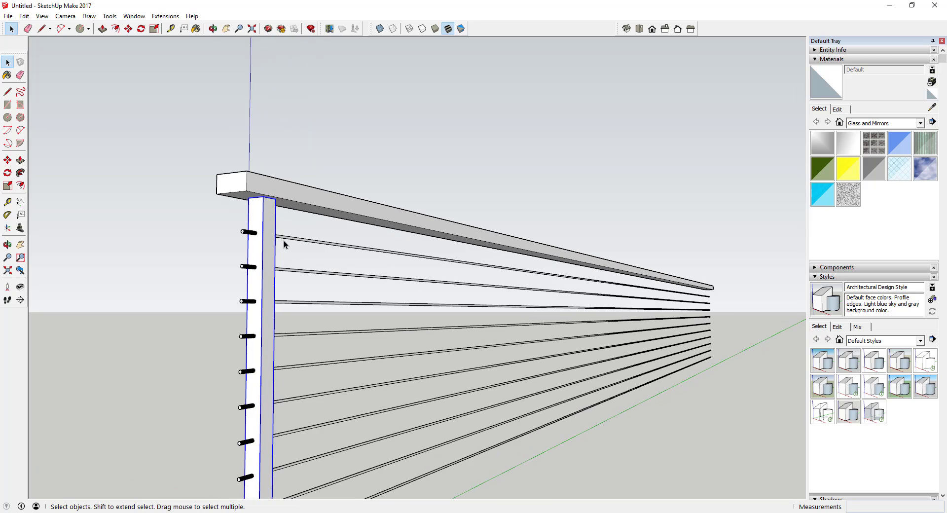
{"action": "scroll", "coordinate": [284, 244], "scroll_direction": "up", "scroll_amount": 1}
{"action": "key", "text": "m"}
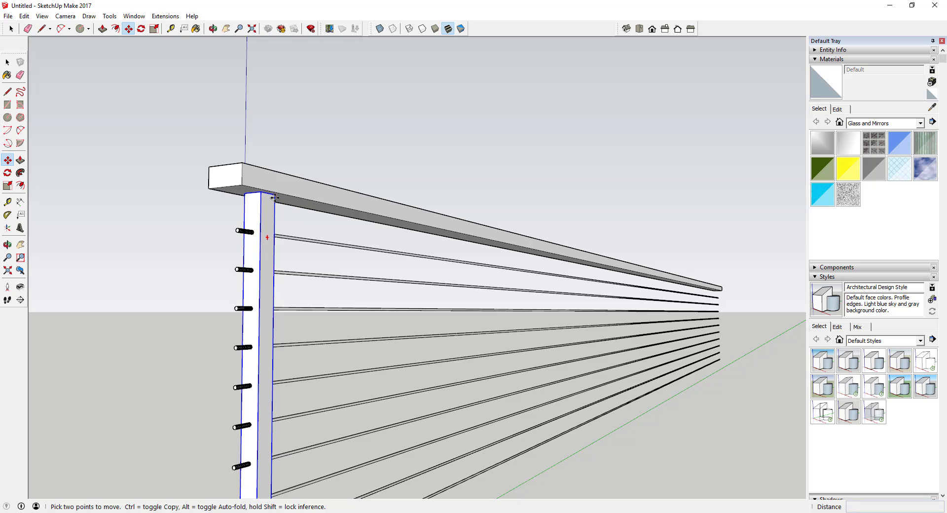
Carry a copy of the end post from its top corner about 29' 10" along the rail.
{"action": "left_click", "coordinate": [275, 196]}
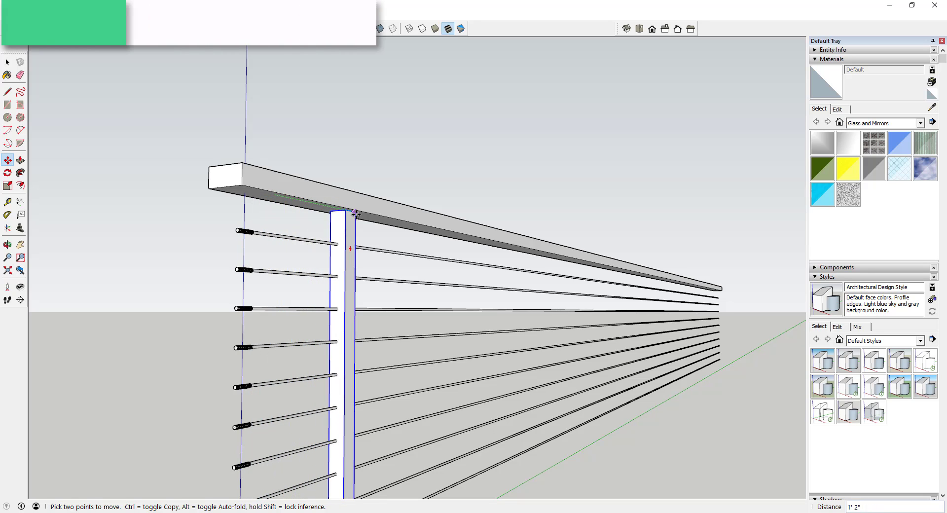
{"action": "key", "text": "ctrl"}
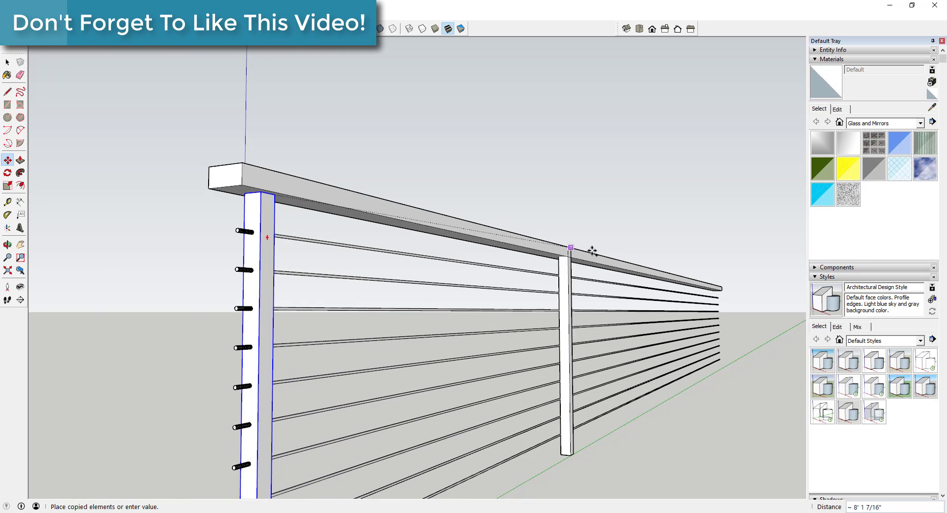
{"action": "middle_click_drag", "start_coordinate": [722, 288], "coordinate": [590, 290]}
{"action": "scroll", "coordinate": [415, 263], "scroll_direction": "down", "scroll_amount": 5}
{"action": "middle_click_drag", "start_coordinate": [415, 262], "coordinate": [683, 277]}
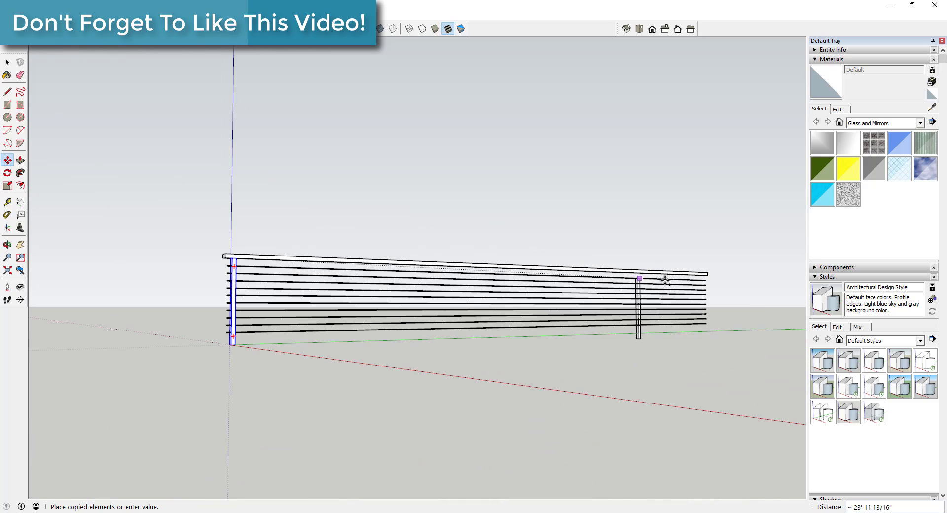
{"action": "scroll", "coordinate": [683, 277], "scroll_direction": "up", "scroll_amount": 8}
{"action": "scroll", "coordinate": [743, 280], "scroll_direction": "down", "scroll_amount": 2}
{"action": "middle_click_drag", "start_coordinate": [744, 270], "coordinate": [731, 270]}
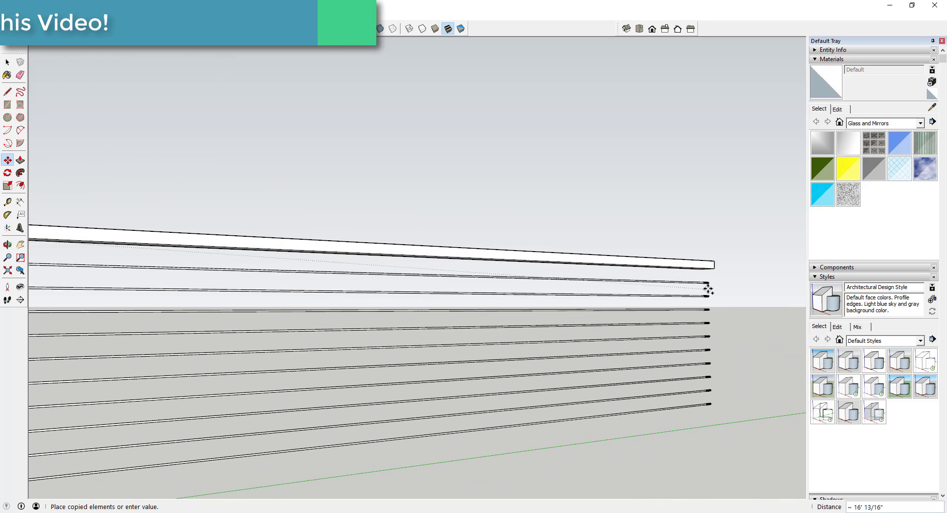
{"action": "middle_click_drag", "start_coordinate": [736, 311], "coordinate": [754, 249]}
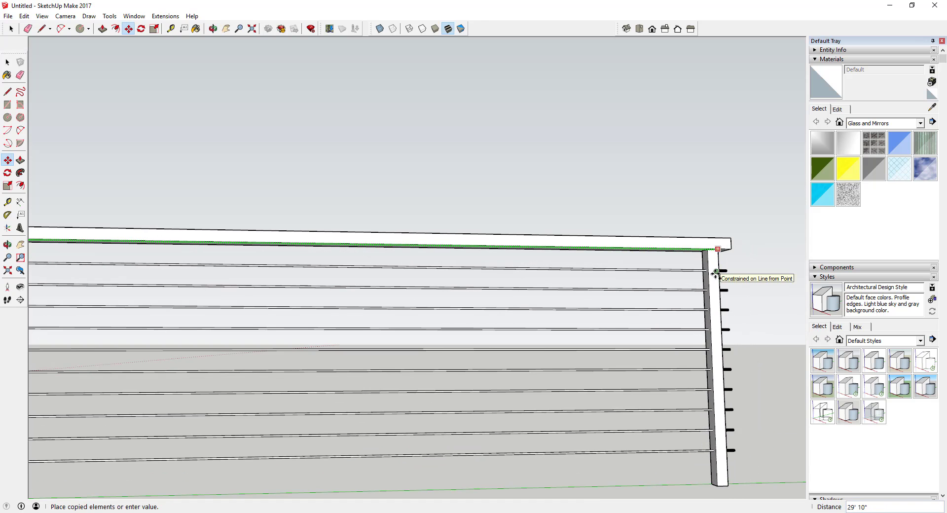
{"action": "middle_click_drag", "start_coordinate": [719, 274], "coordinate": [701, 303]}
{"action": "scroll", "coordinate": [702, 303], "scroll_direction": "up", "scroll_amount": 4}
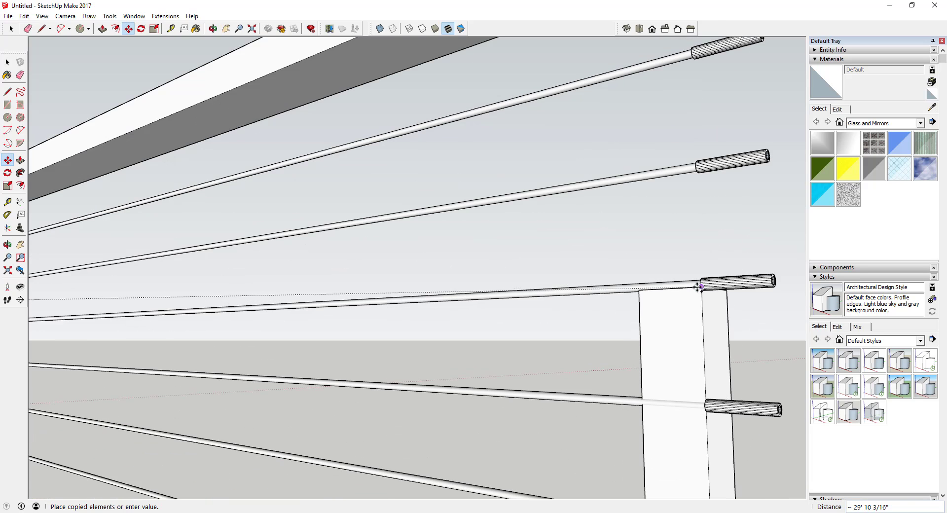
{"action": "scroll", "coordinate": [699, 285], "scroll_direction": "down", "scroll_amount": 4}
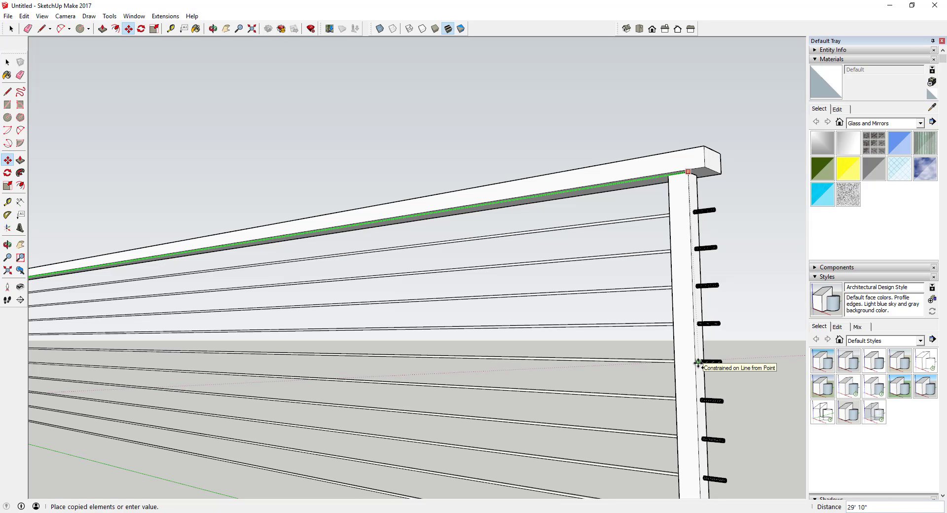
Drop the copied post at the rail's far end and divide the gap by 4.
{"action": "left_click", "coordinate": [699, 362]}
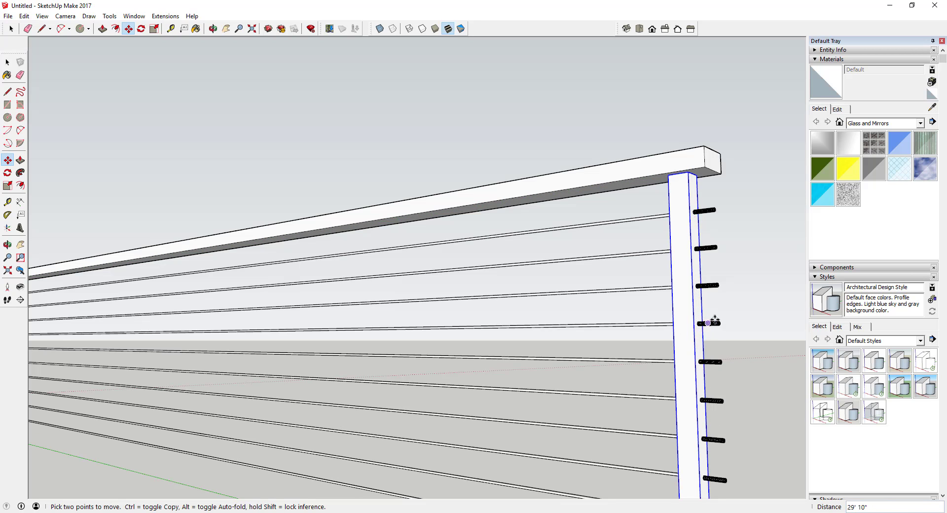
{"action": "scroll", "coordinate": [701, 346], "scroll_direction": "down", "scroll_amount": 5}
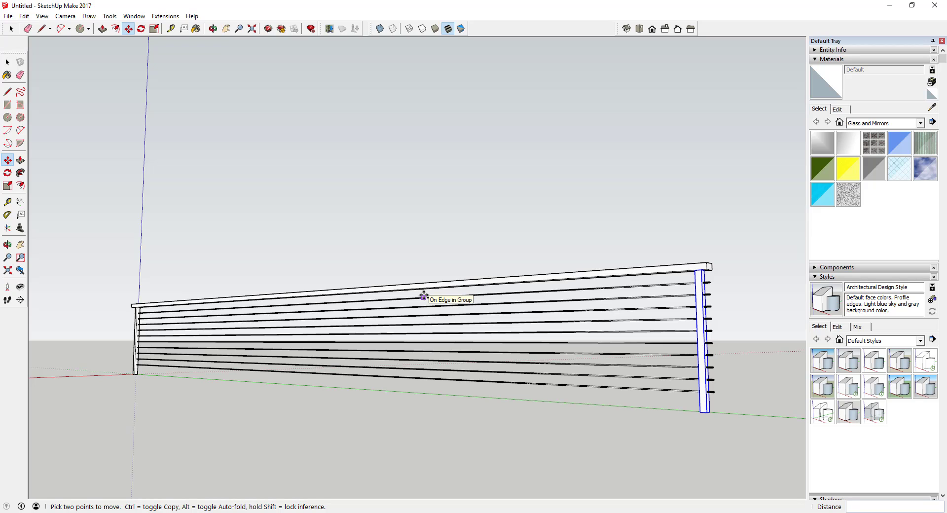
{"action": "type", "text": "/4"}
{"action": "key", "text": "Return"}
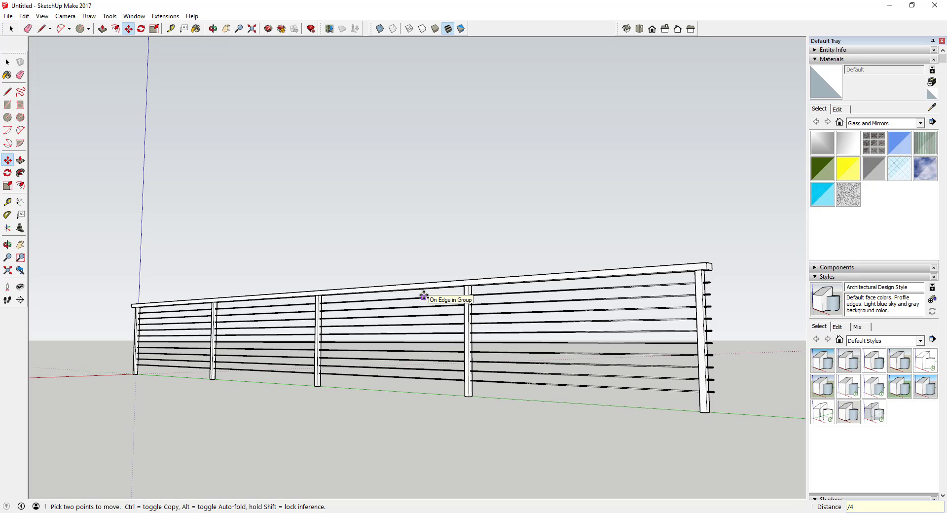
Re-divide the span by 5, then by 6, giving seven evenly spaced posts.
{"action": "key", "text": "Escape"}
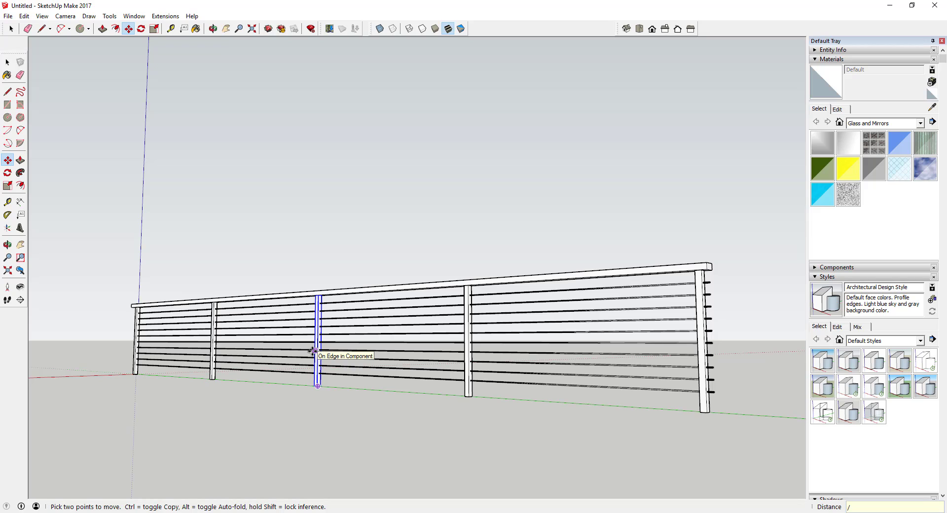
{"action": "type", "text": "5"}
{"action": "key", "text": "Return"}
{"action": "type", "text": "/"}
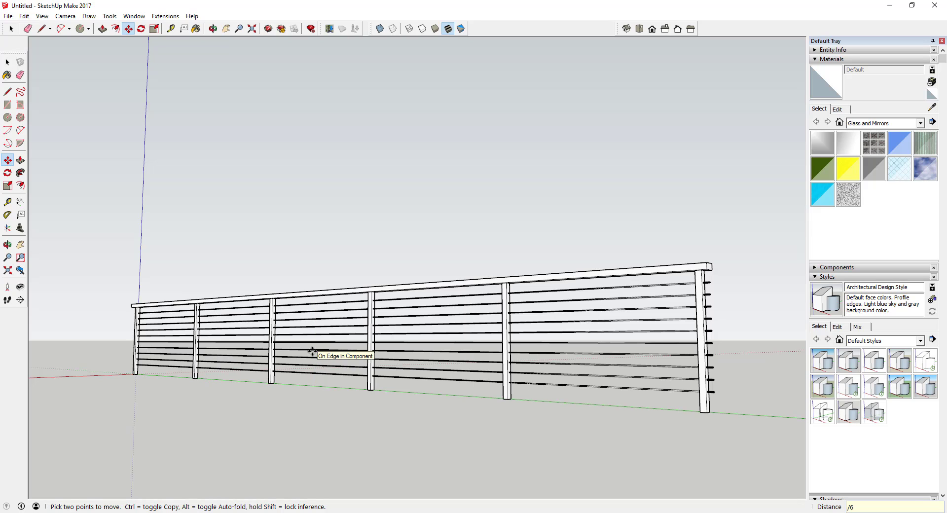
{"action": "type", "text": "6"}
{"action": "key", "text": "Return"}
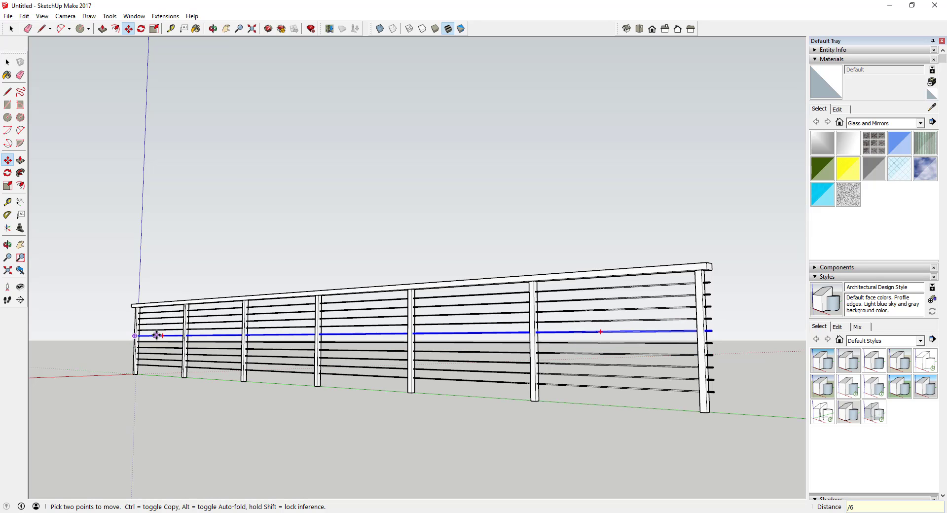
{"action": "middle_click_drag", "start_coordinate": [150, 336], "coordinate": [331, 346]}
{"action": "scroll", "coordinate": [331, 346], "scroll_direction": "up", "scroll_amount": 3}
{"action": "scroll", "coordinate": [298, 364], "scroll_direction": "down", "scroll_amount": 3}
{"action": "key", "text": "space"}
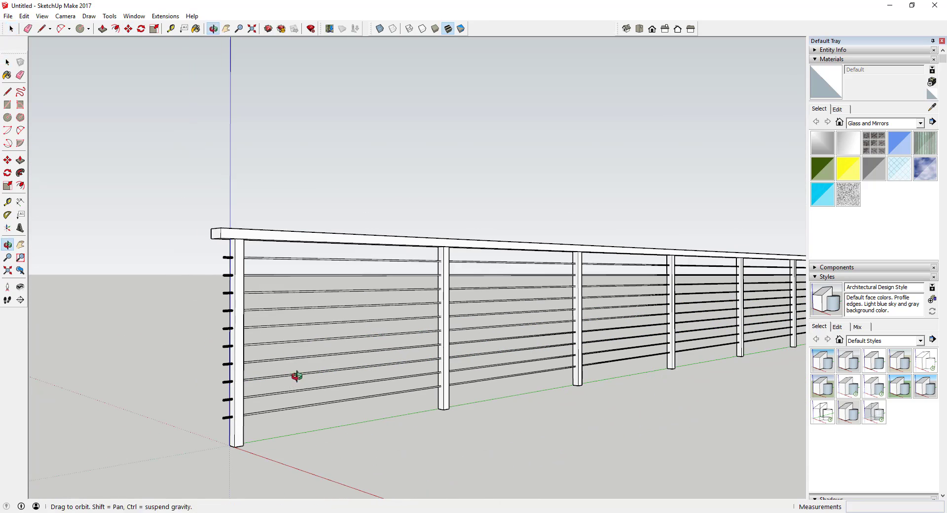
{"action": "scroll", "coordinate": [300, 375], "scroll_direction": "up", "scroll_amount": 1}
{"action": "key", "text": "space"}
{"action": "scroll", "coordinate": [386, 372], "scroll_direction": "up", "scroll_amount": 3}
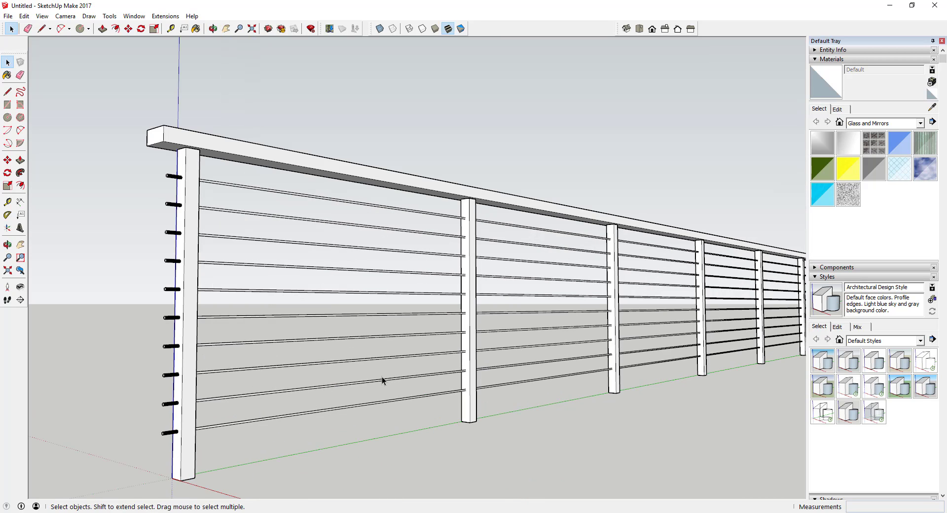